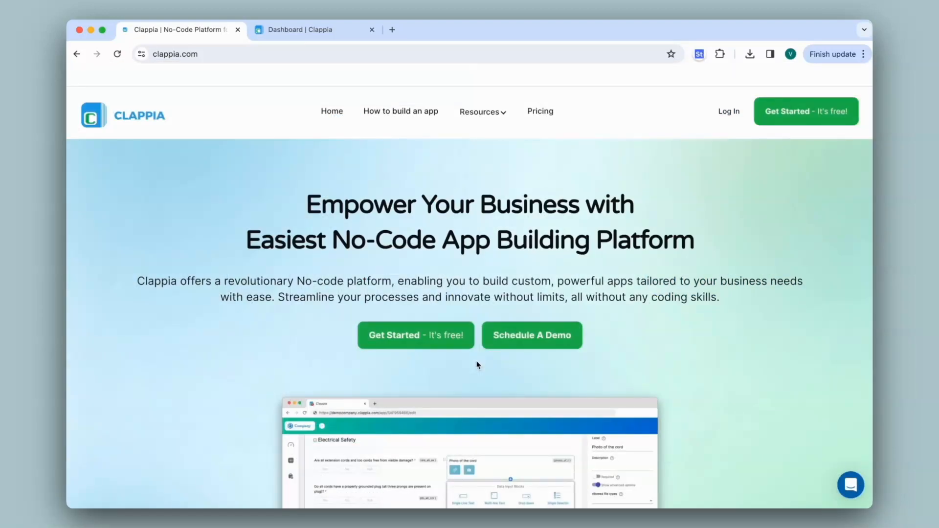
Open the Logistics app from the dashboard, view its Select field options, and switch to the app's design editor
{"action": "left_click", "coordinate": [303, 29]}
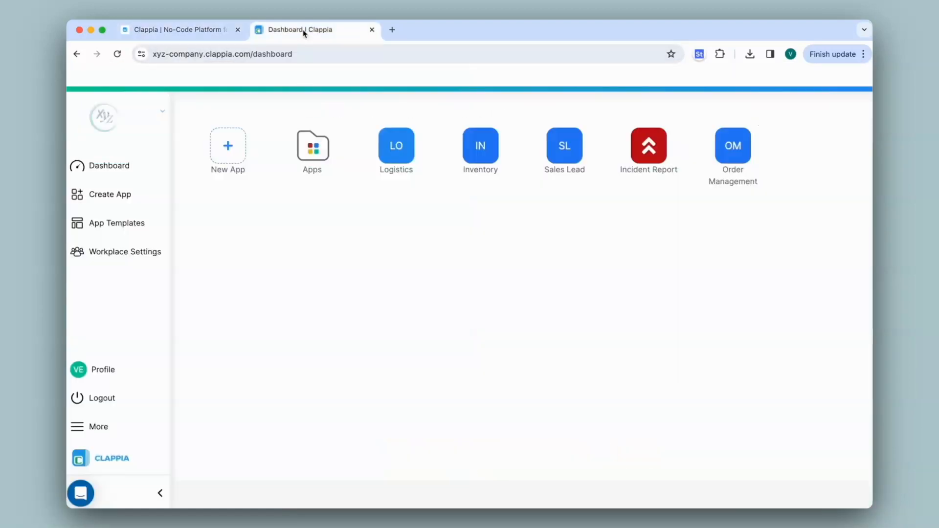
{"action": "left_click", "coordinate": [397, 147]}
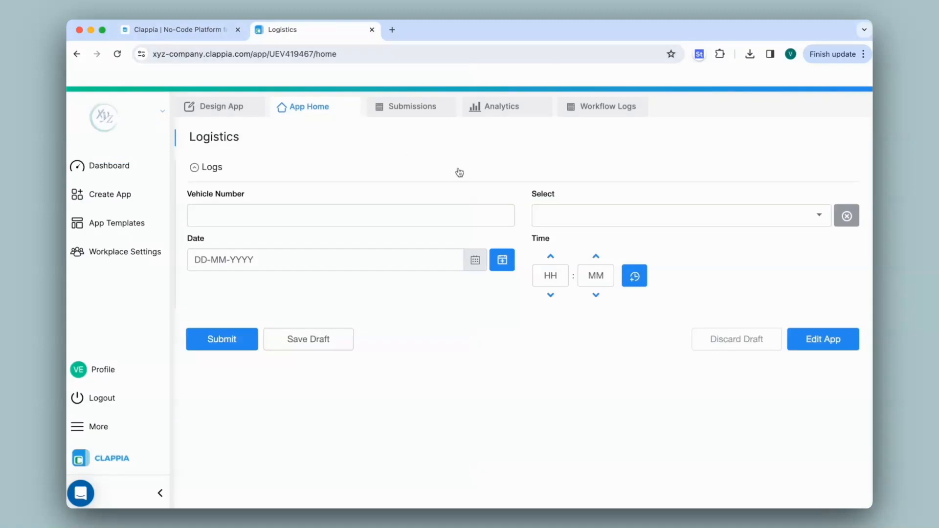
{"action": "left_click", "coordinate": [568, 213]}
{"action": "left_click", "coordinate": [557, 193]}
{"action": "left_click", "coordinate": [240, 114]}
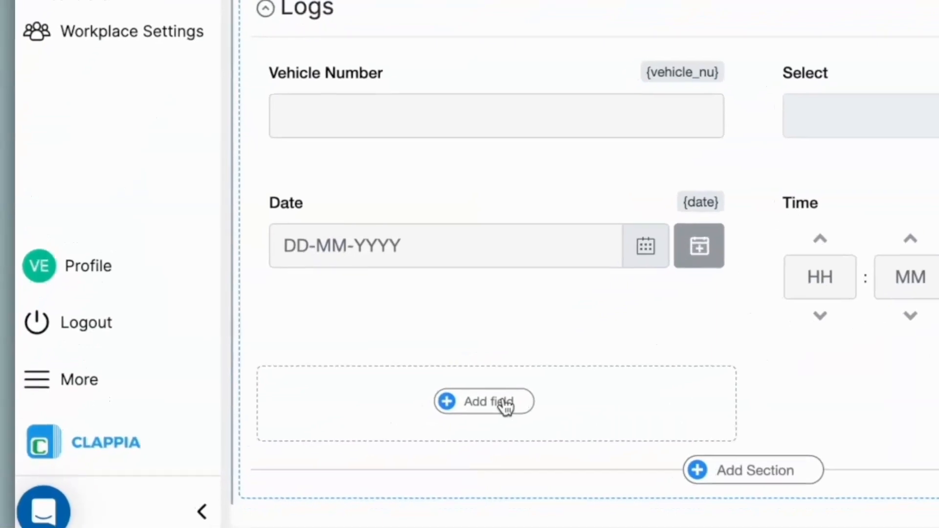
Add a Camera, Image & Files field to the Logs section and label it "Upload Odometer Image"
{"action": "left_click", "coordinate": [312, 437]}
{"action": "scroll", "coordinate": [509, 405], "scroll_direction": "down", "scroll_amount": 10}
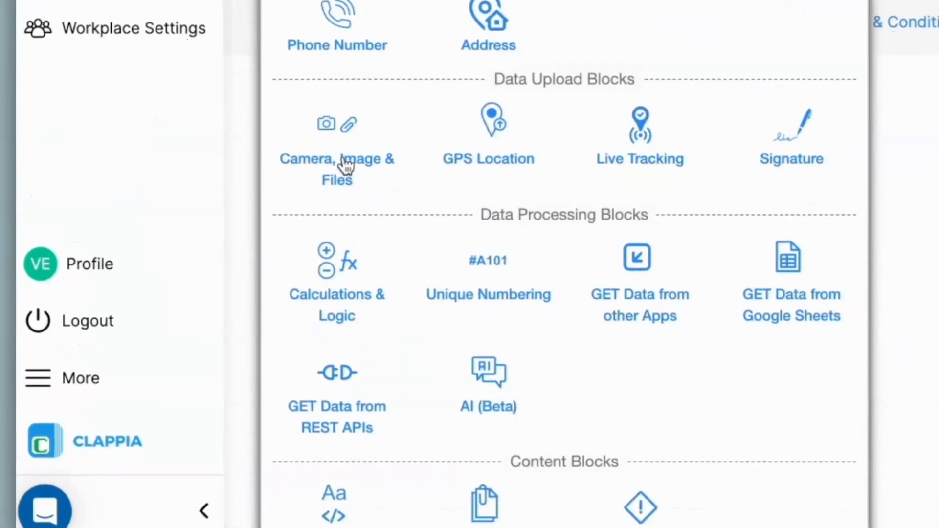
{"action": "left_click", "coordinate": [345, 165]}
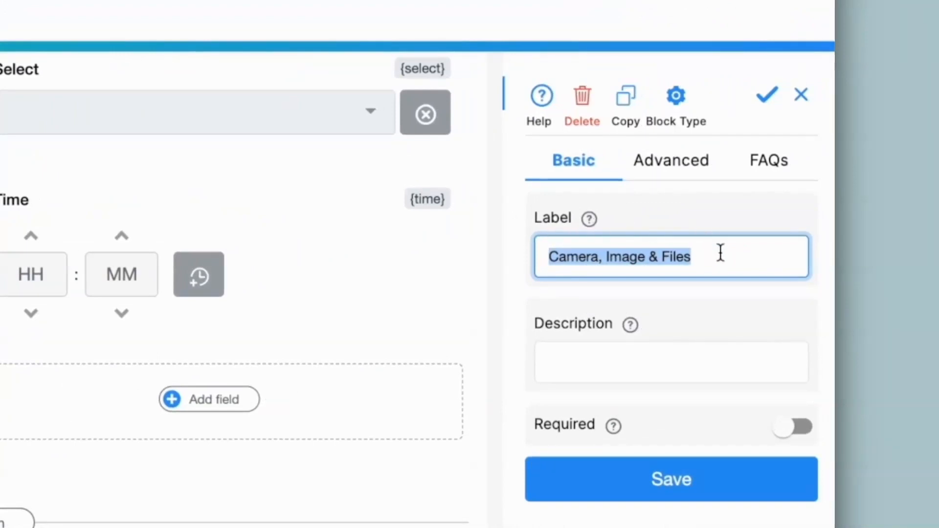
{"action": "type", "text": "Upload Odometer Image"}
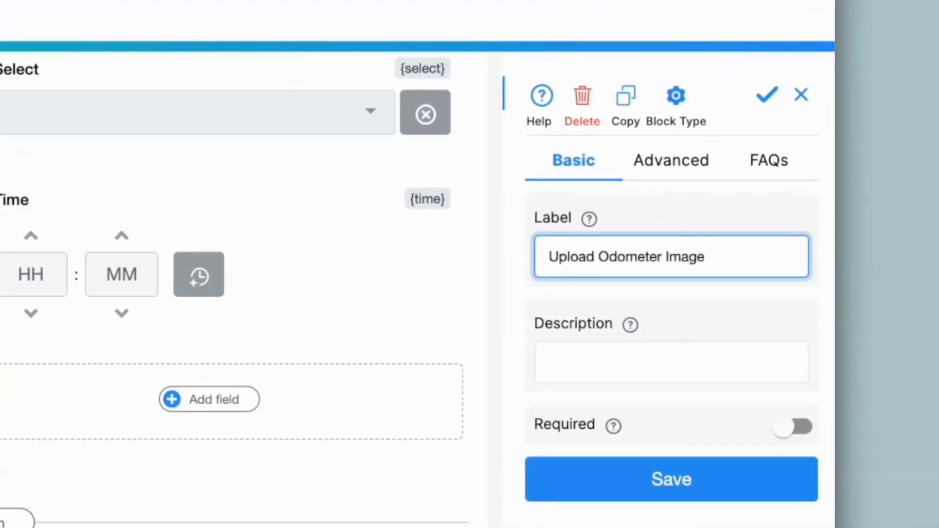
Set the image field's allowed file types to Images (Camera Uploads) and Images (Gallery Uploads)
{"action": "left_click", "coordinate": [671, 167]}
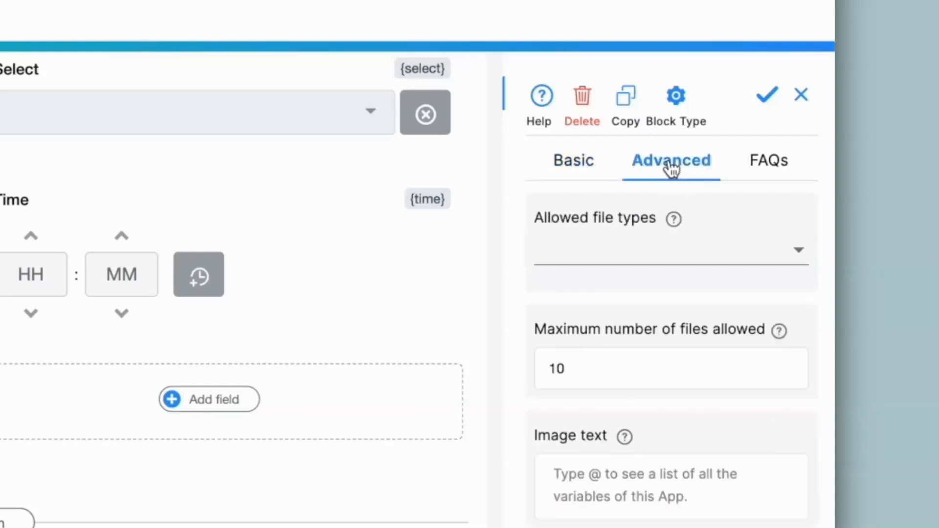
{"action": "left_click", "coordinate": [570, 251]}
{"action": "left_click", "coordinate": [516, 250]}
{"action": "left_click", "coordinate": [517, 288]}
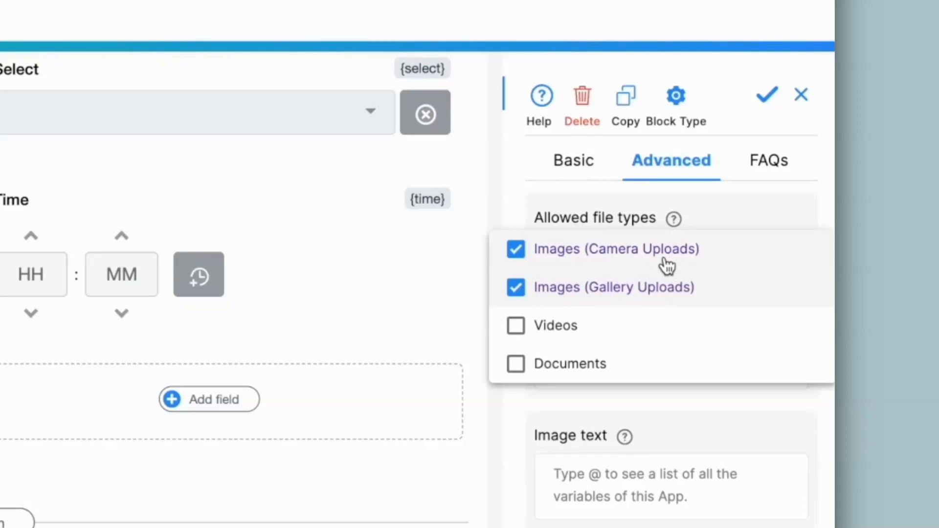
{"action": "left_click", "coordinate": [523, 293]}
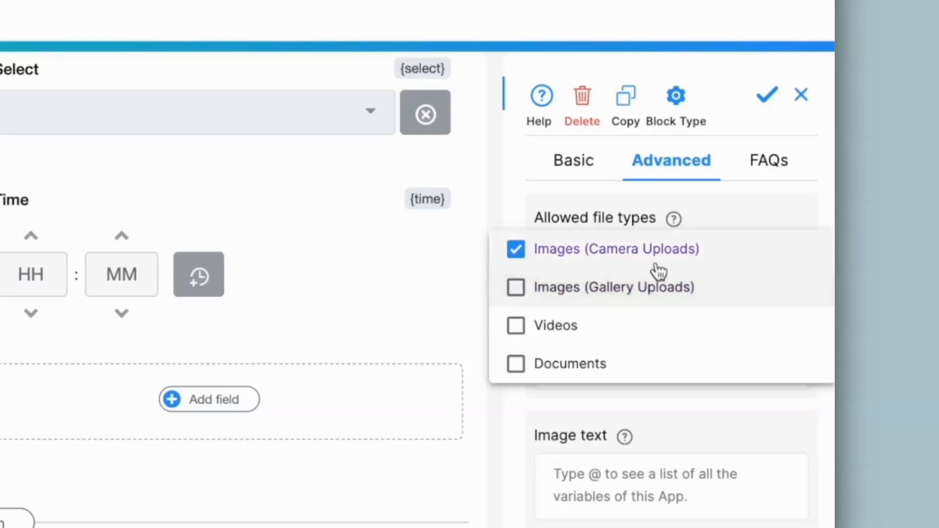
{"action": "left_click", "coordinate": [522, 290]}
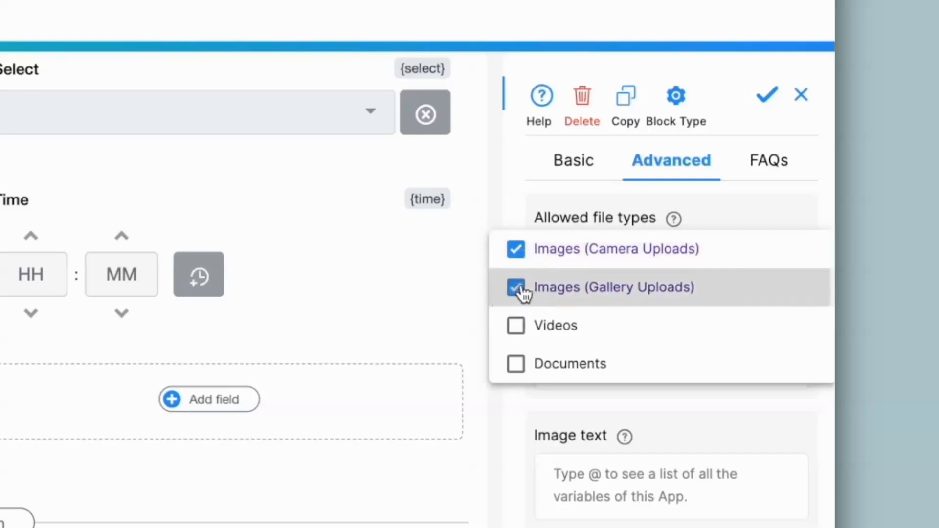
{"action": "left_click", "coordinate": [515, 203]}
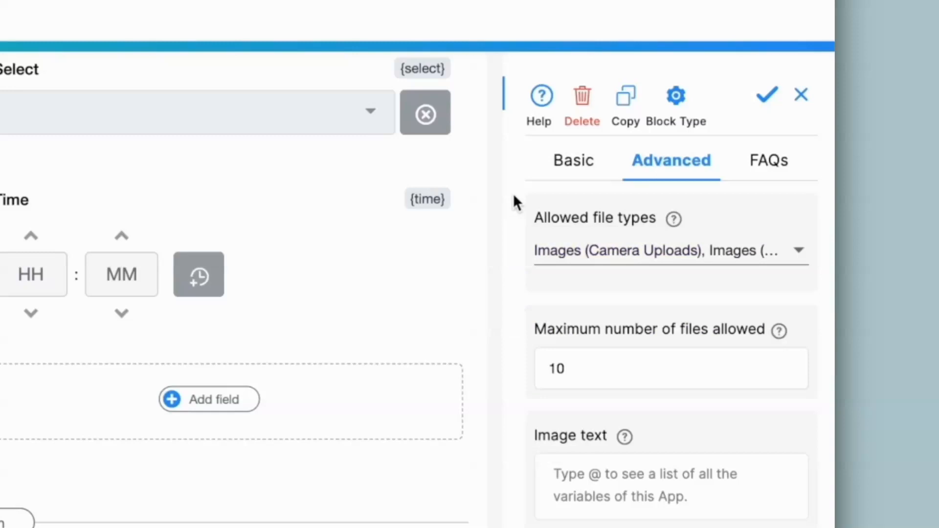
Set the maximum number of files allowed to 1 and save the odometer image field
{"action": "left_click", "coordinate": [594, 374]}
{"action": "key", "text": "BackSpace"}
{"action": "scroll", "coordinate": [597, 420], "scroll_direction": "down", "scroll_amount": 6}
{"action": "scroll", "coordinate": [597, 414], "scroll_direction": "down", "scroll_amount": 2}
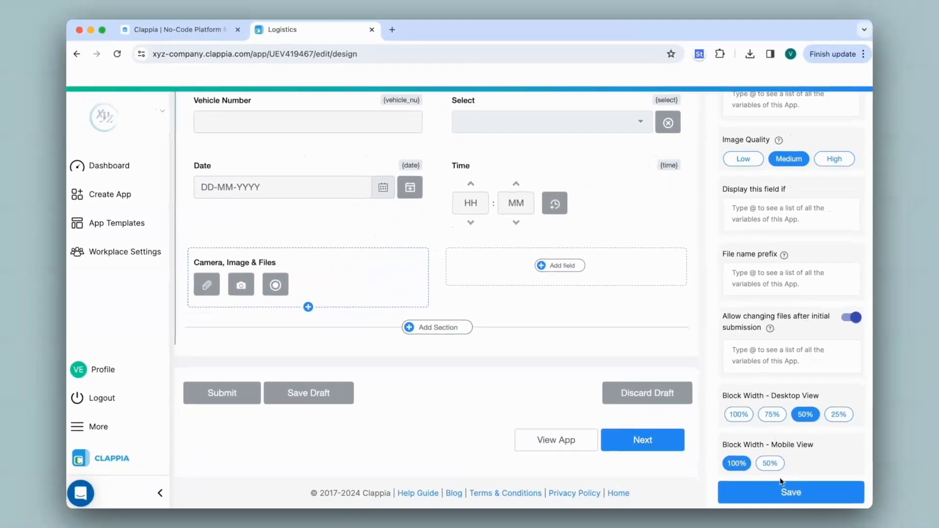
{"action": "left_click", "coordinate": [785, 494]}
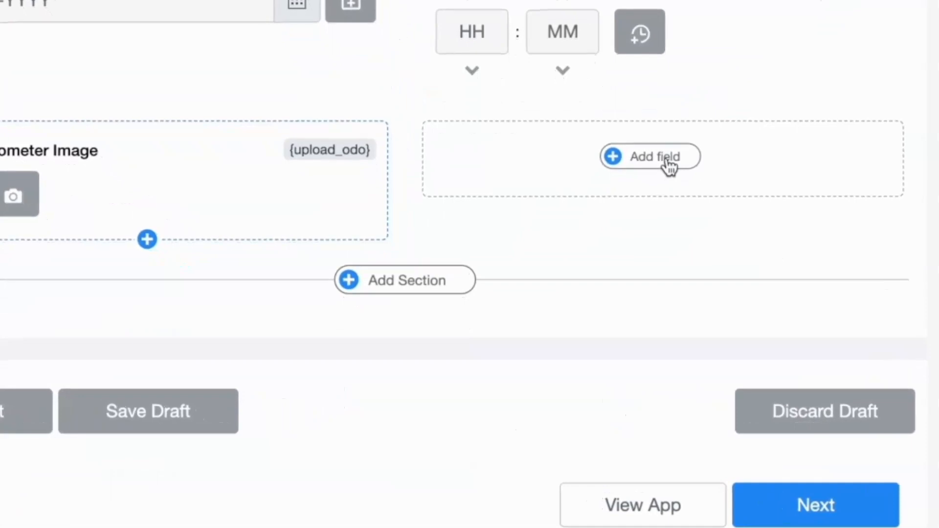
Add an AI (Beta) field beside Upload Odometer Image and label it "Click to Get Reading"
{"action": "left_click", "coordinate": [566, 266]}
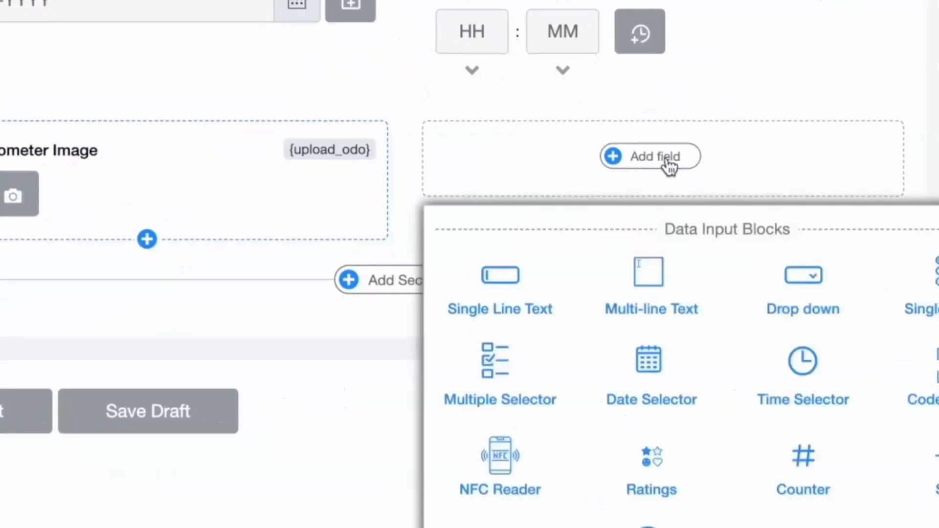
{"action": "scroll", "coordinate": [669, 167], "scroll_direction": "down", "scroll_amount": 5}
{"action": "left_click", "coordinate": [656, 447]}
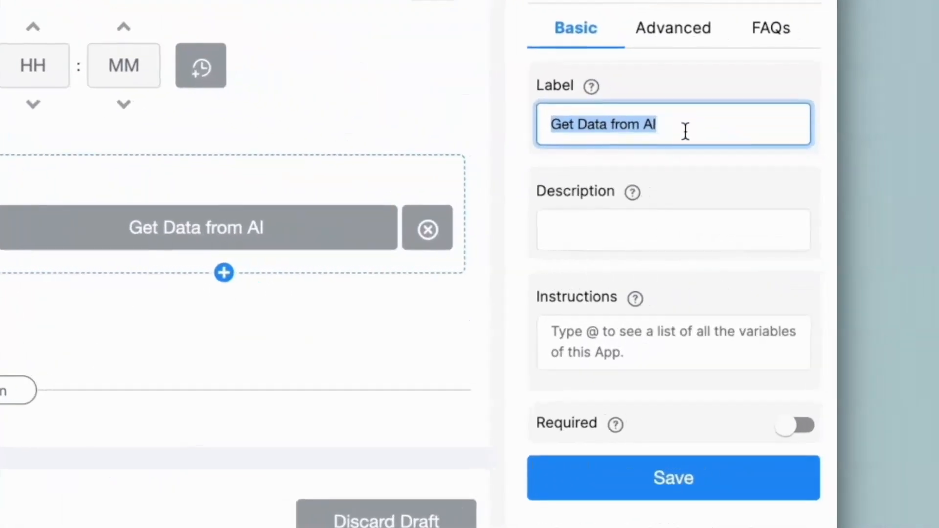
{"action": "type", "text": "Click to Get Reading"}
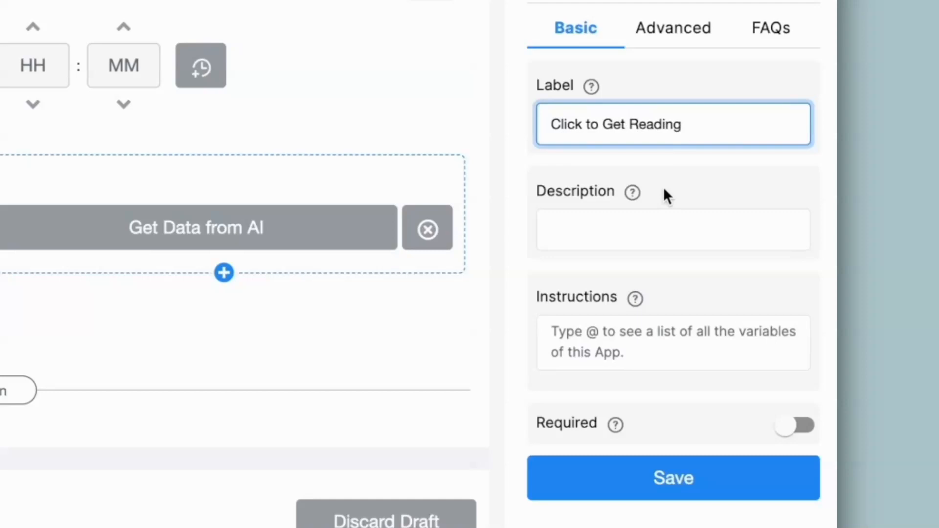
Enter "Upload image first before clicking this field" as the AI field's description
{"action": "left_click", "coordinate": [630, 226]}
{"action": "type", "text": "Upload image first before clicking th"}
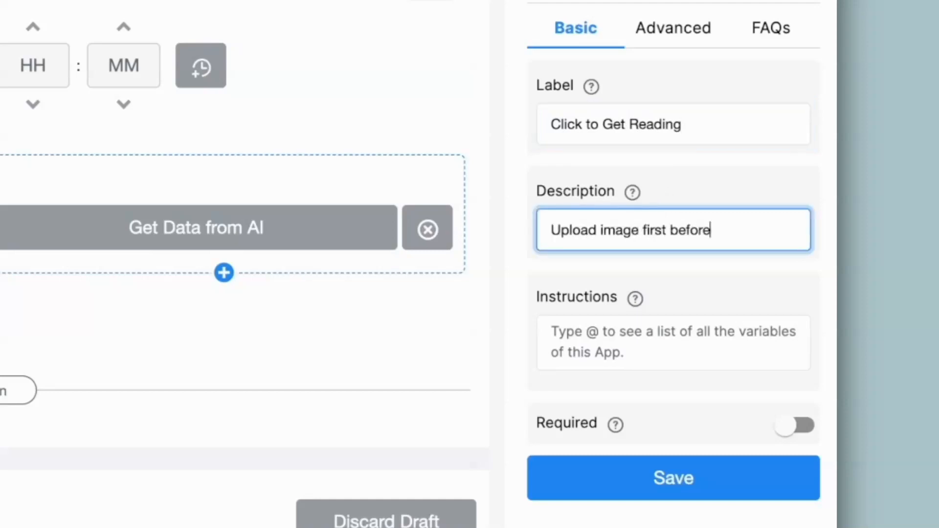
{"action": "type", "text": "is field"}
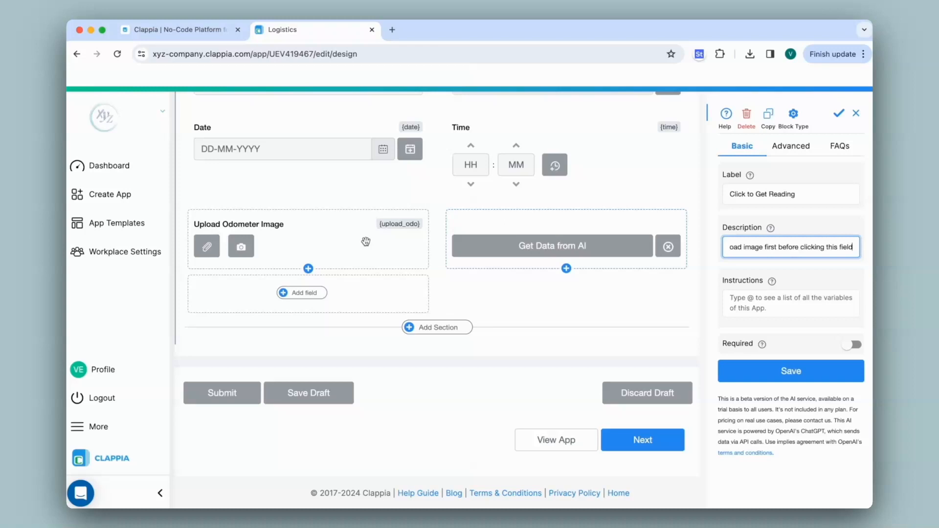
Set the AI instructions to "Check the odometer reading in {upload_odo} and return the reading." and save the field
{"action": "key", "text": "Tab"}
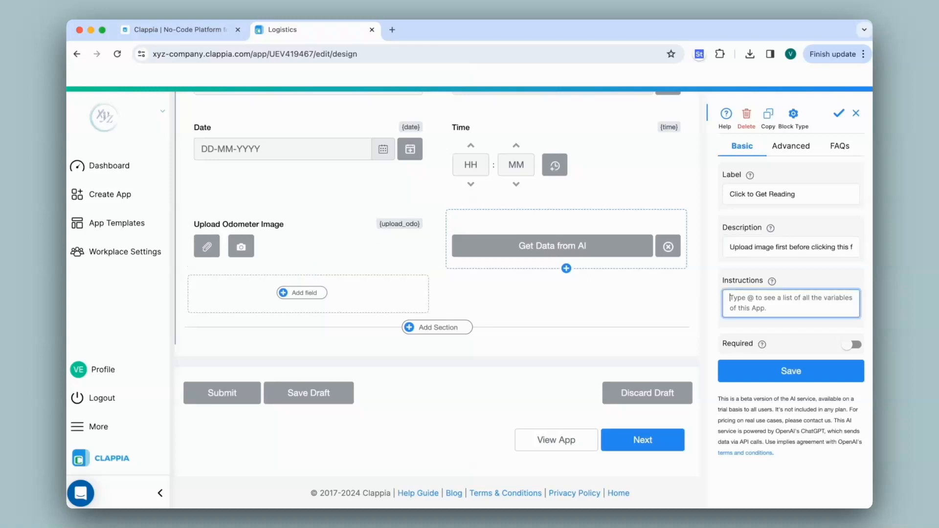
{"action": "type", "text": "Check the odometer reading in"}
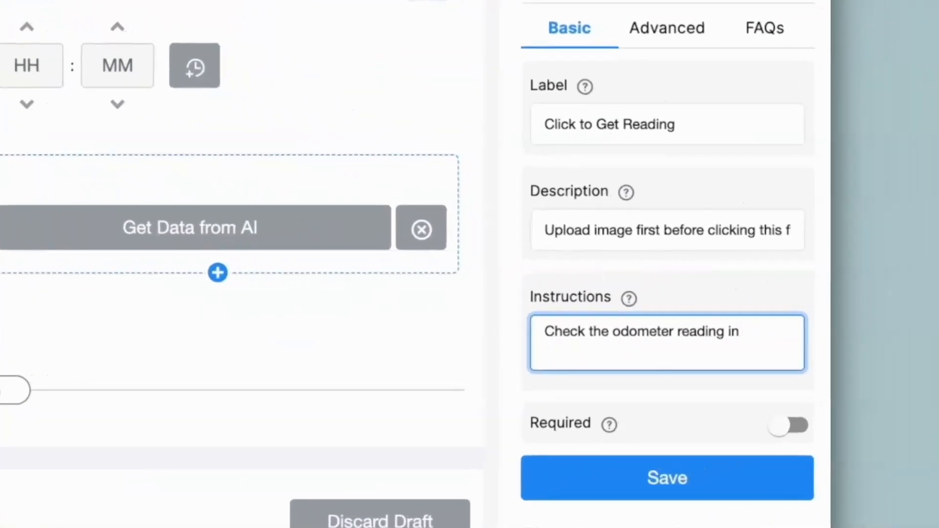
{"action": "type", "text": " @uplo"}
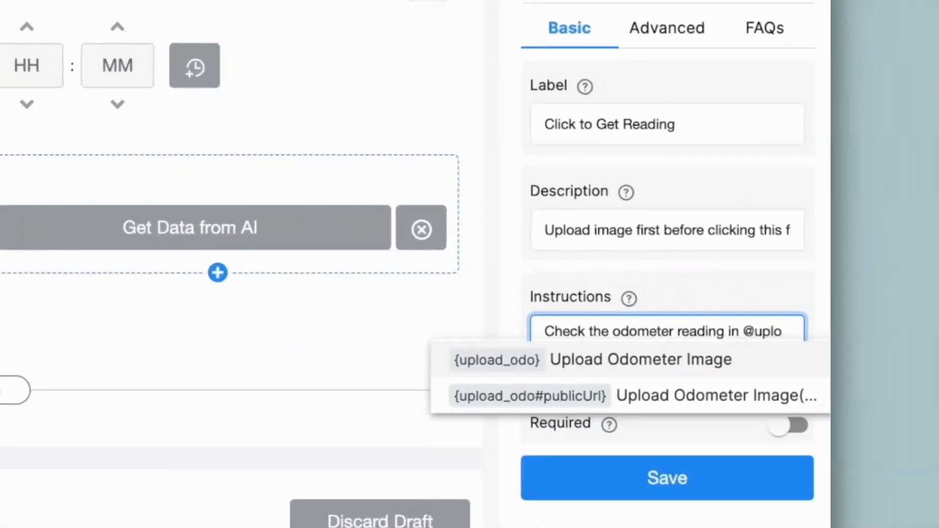
{"action": "type", "text": "ad"}
{"action": "left_click", "coordinate": [756, 385]}
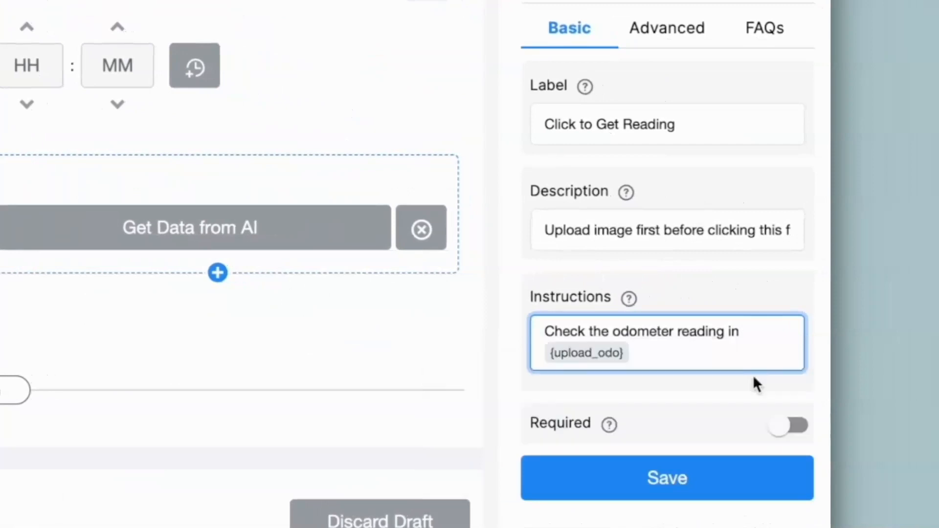
{"action": "type", "text": "and return the reading."}
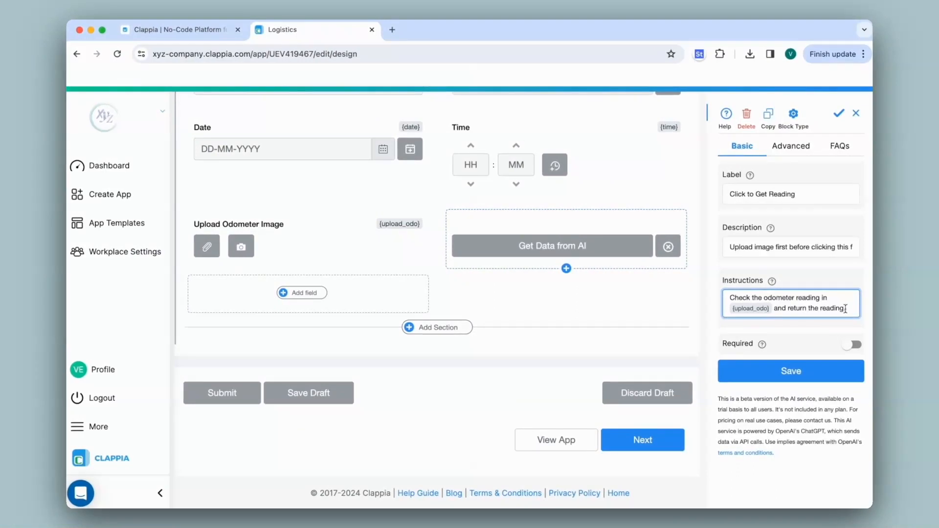
{"action": "left_click", "coordinate": [791, 384]}
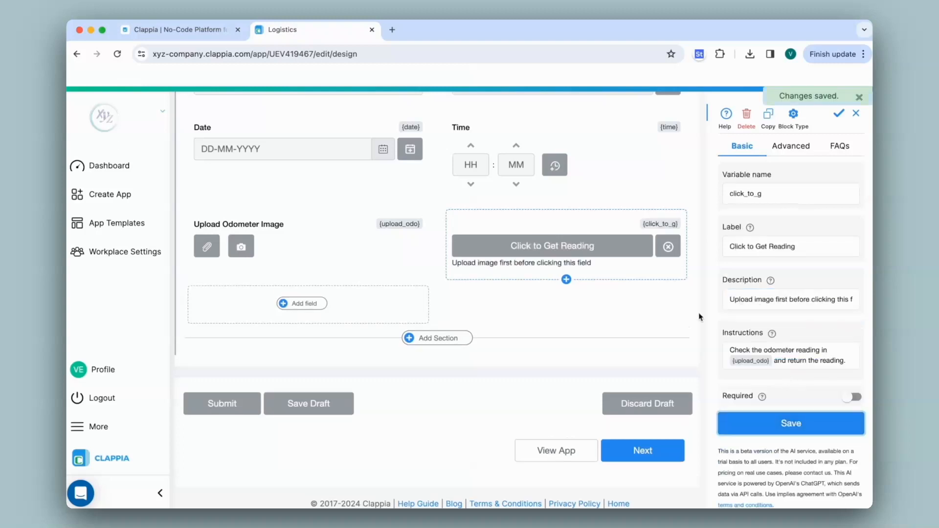
On the app's home form, upload odometer.jpeg as the odometer image and get its AI reading
{"action": "scroll", "coordinate": [432, 284], "scroll_direction": "up", "scroll_amount": 5}
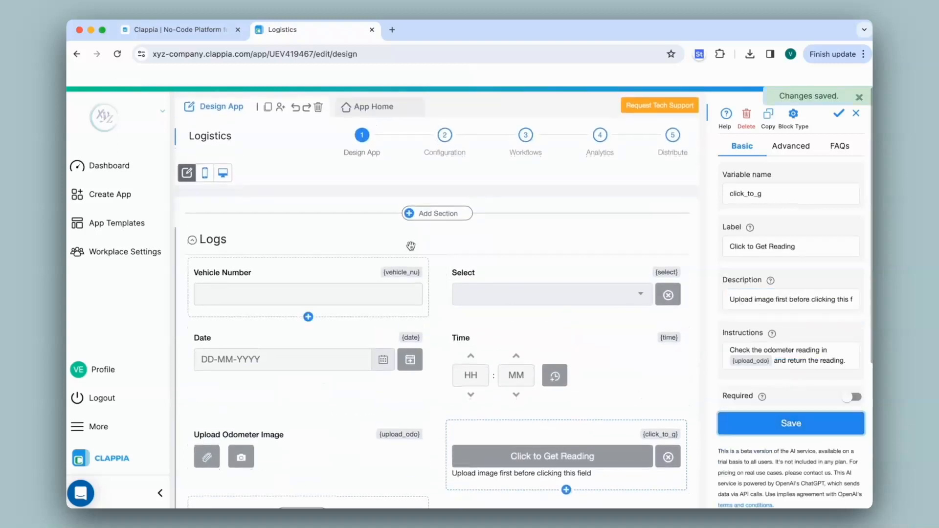
{"action": "left_click", "coordinate": [374, 107]}
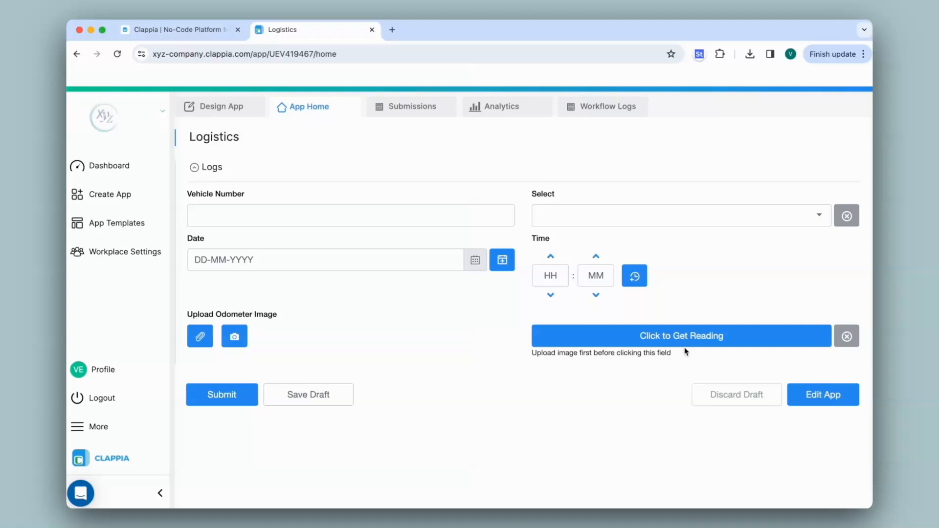
{"action": "left_click", "coordinate": [200, 337]}
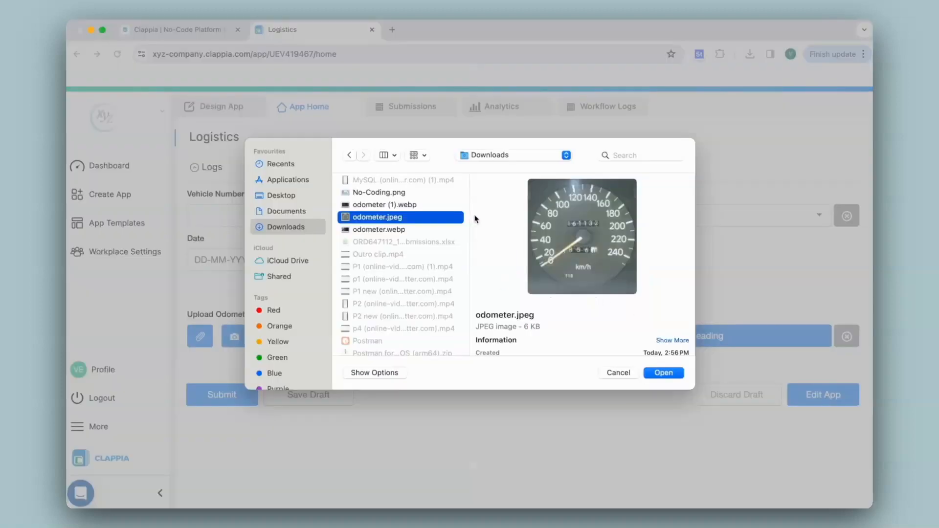
{"action": "left_click", "coordinate": [662, 373]}
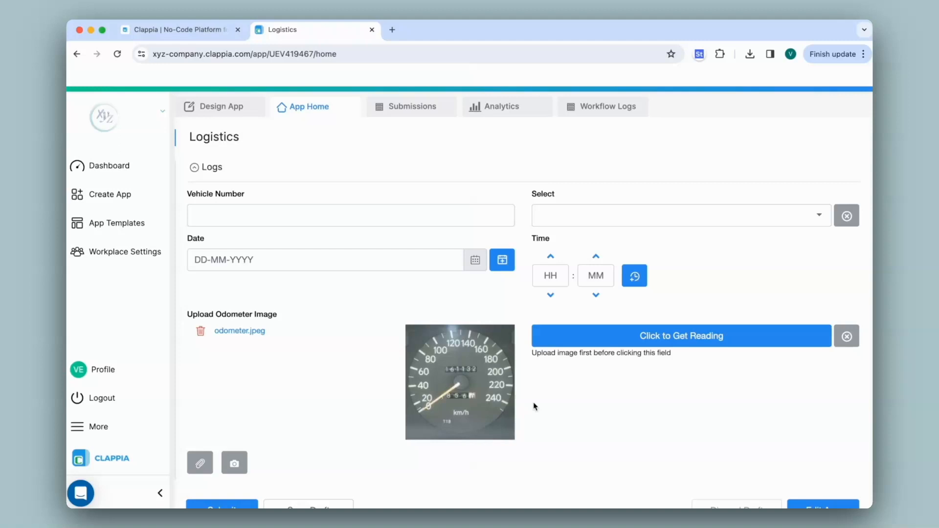
{"action": "left_click", "coordinate": [585, 337]}
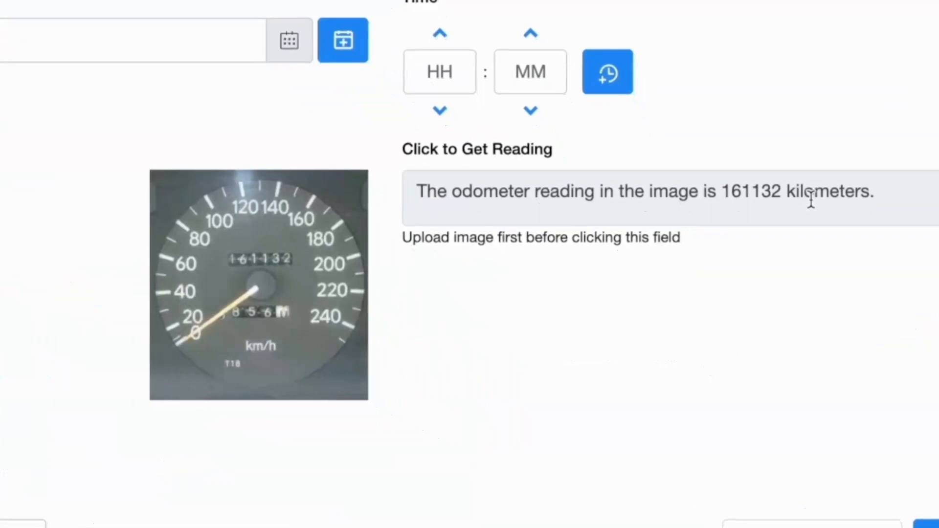
{"action": "left_click_drag", "start_coordinate": [426, 192], "coordinate": [724, 195]}
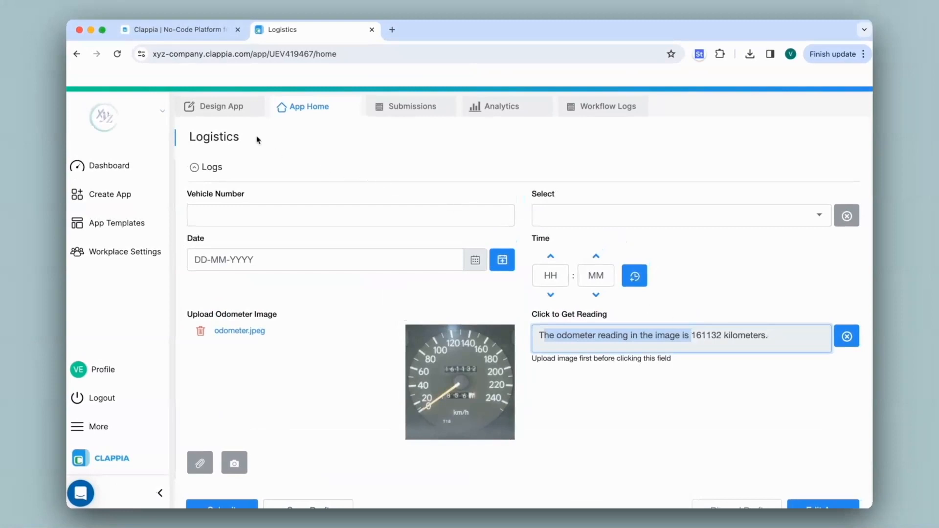
Reopen the app design, change the end of the AI instructions to "return the reading only. Do not display any other text." and save
{"action": "left_click", "coordinate": [230, 107]}
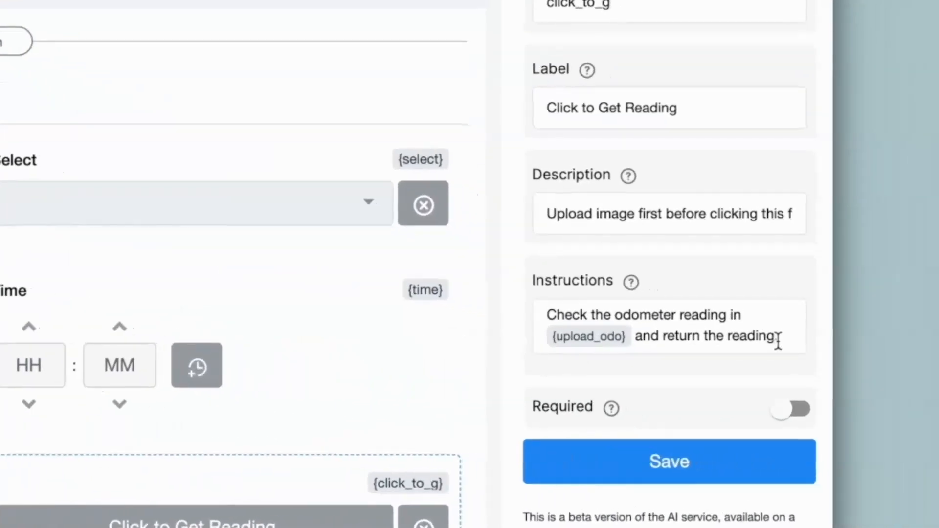
{"action": "left_click", "coordinate": [782, 341]}
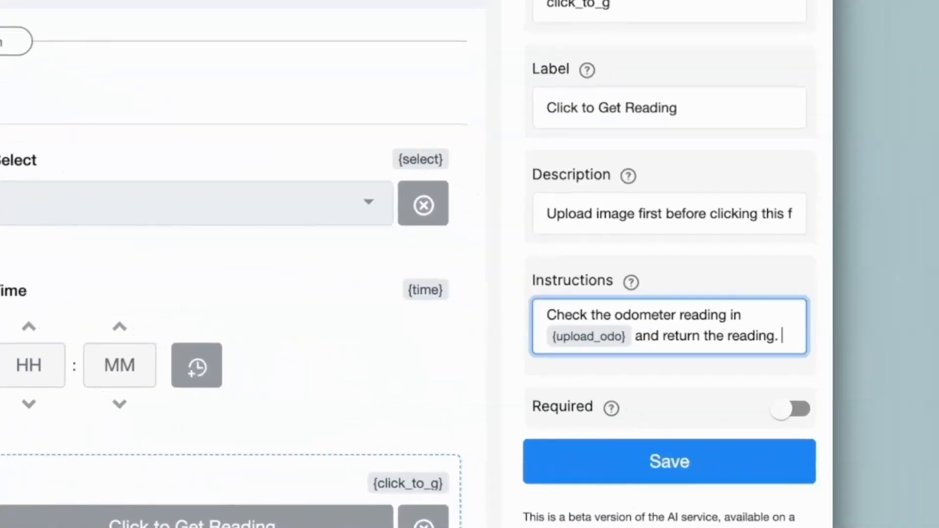
{"action": "key", "text": "BackSpace"}
{"action": "type", "text": "only. Do not display any other te"}
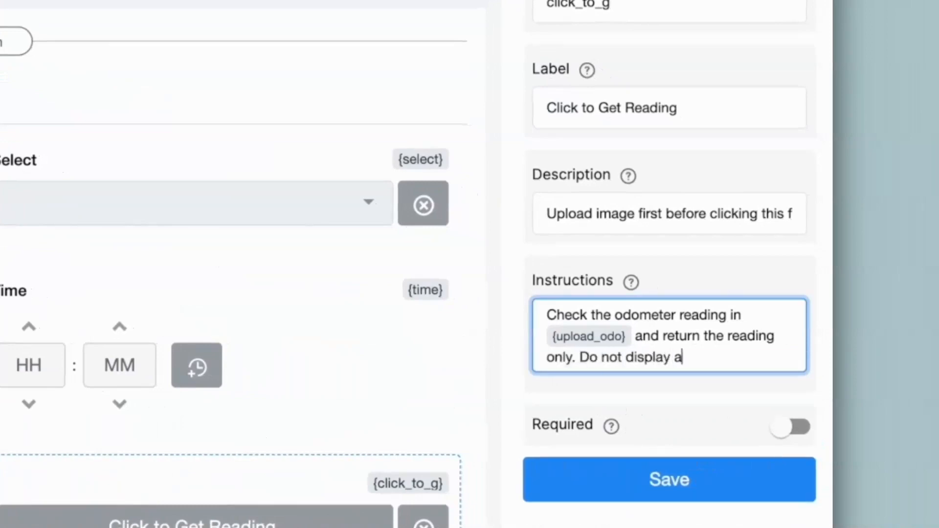
{"action": "type", "text": "xt."}
{"action": "left_click", "coordinate": [754, 480]}
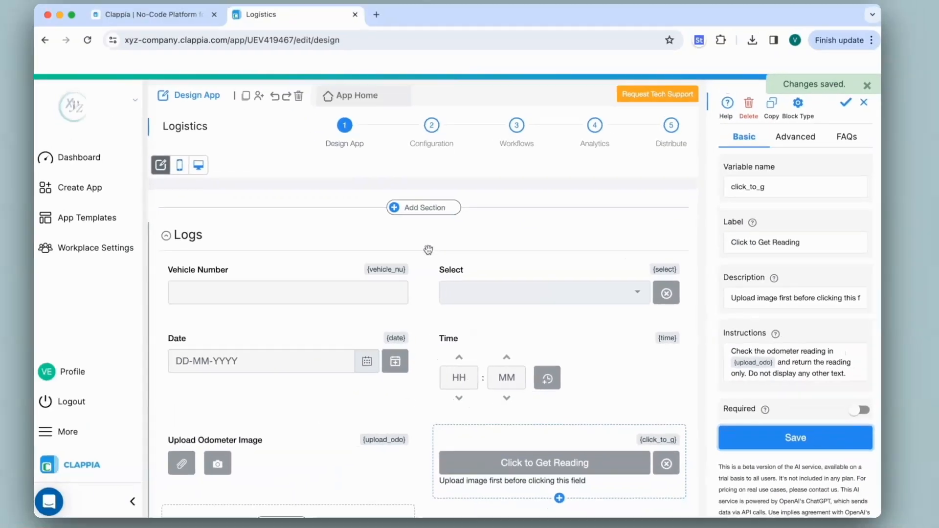
Test the revised AI instructions on the app's home form by uploading odometer.jpeg and requesting its reading
{"action": "left_click", "coordinate": [361, 95]}
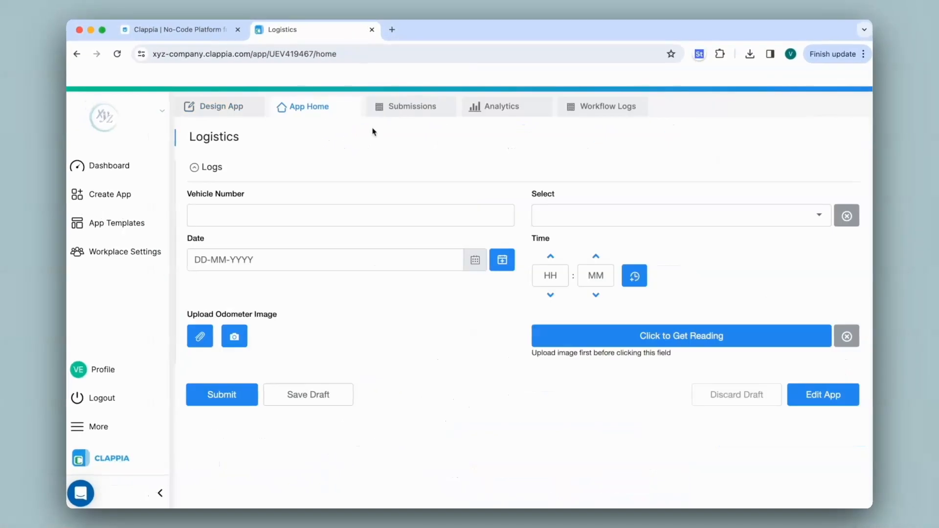
{"action": "left_click", "coordinate": [201, 337]}
{"action": "left_click", "coordinate": [402, 217]}
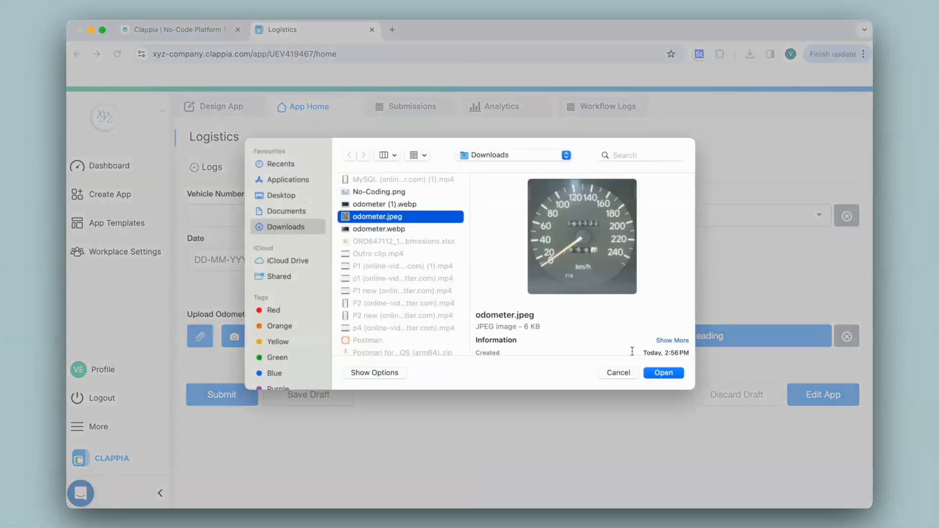
{"action": "left_click", "coordinate": [664, 373]}
{"action": "left_click", "coordinate": [678, 334]}
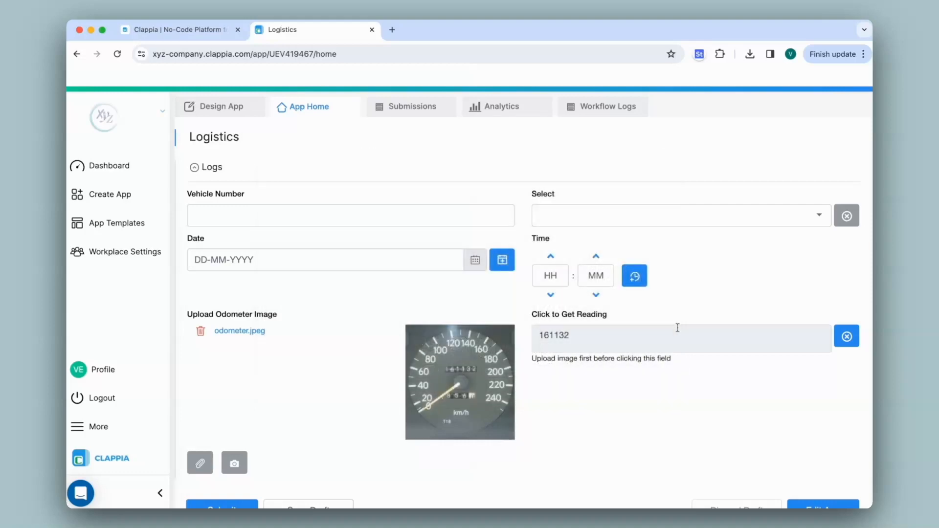
Add "If the reading is about to change, then return the value it will change to." before the AI instructions' last sentence and save the field
{"action": "left_click", "coordinate": [259, 114]}
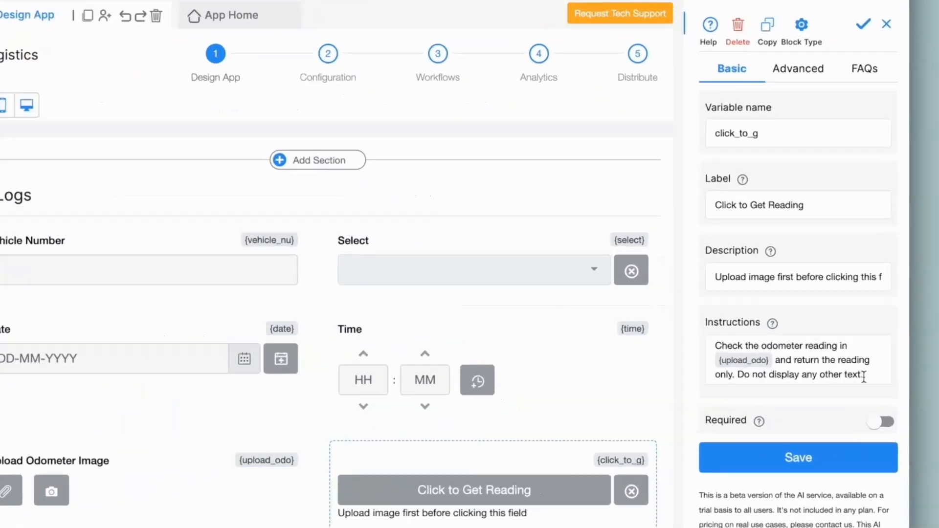
{"action": "left_click_drag", "start_coordinate": [839, 371], "coordinate": [746, 372]}
{"action": "key", "text": "BackSpace"}
{"action": "type", "text": "If the reading is about to change, then return the value it will change to. Do not display any other text."}
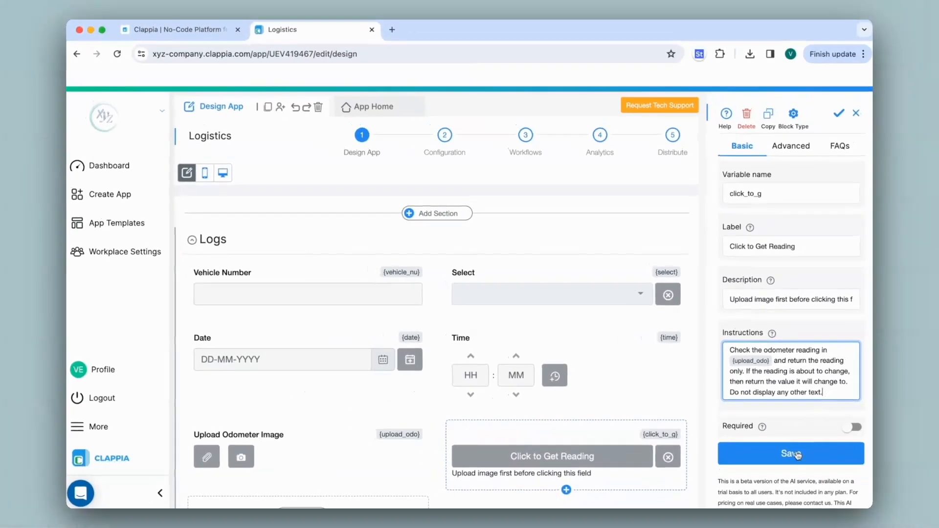
{"action": "left_click", "coordinate": [683, 506]}
On the app's home form, upload "Screenshot 2024-03-13 at 2.57.11 PM.png" as the odometer image and get its AI reading
{"action": "left_click", "coordinate": [393, 112]}
{"action": "left_click", "coordinate": [201, 335]}
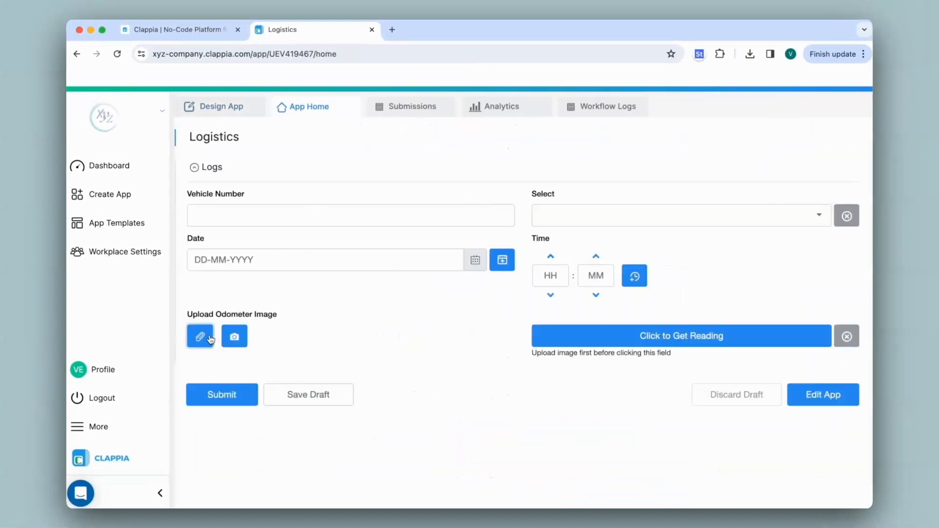
{"action": "left_click", "coordinate": [682, 376]}
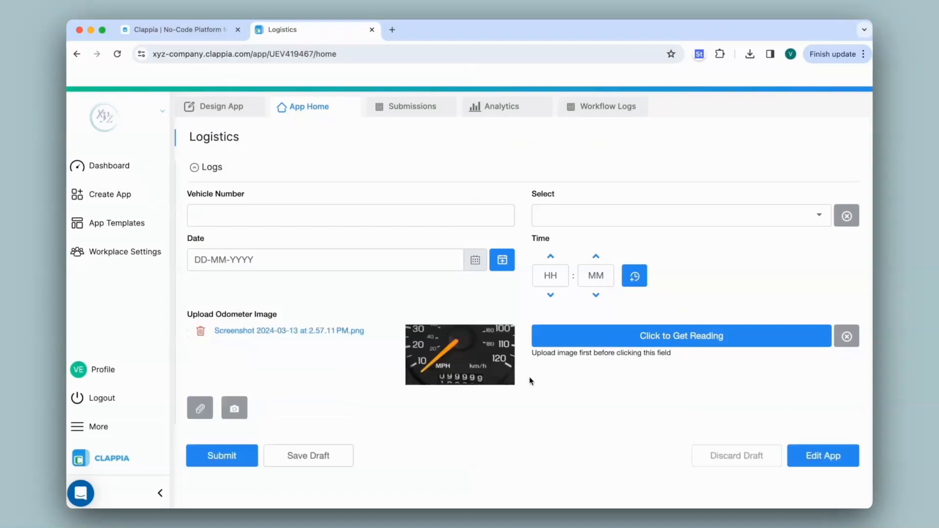
{"action": "left_click", "coordinate": [561, 345]}
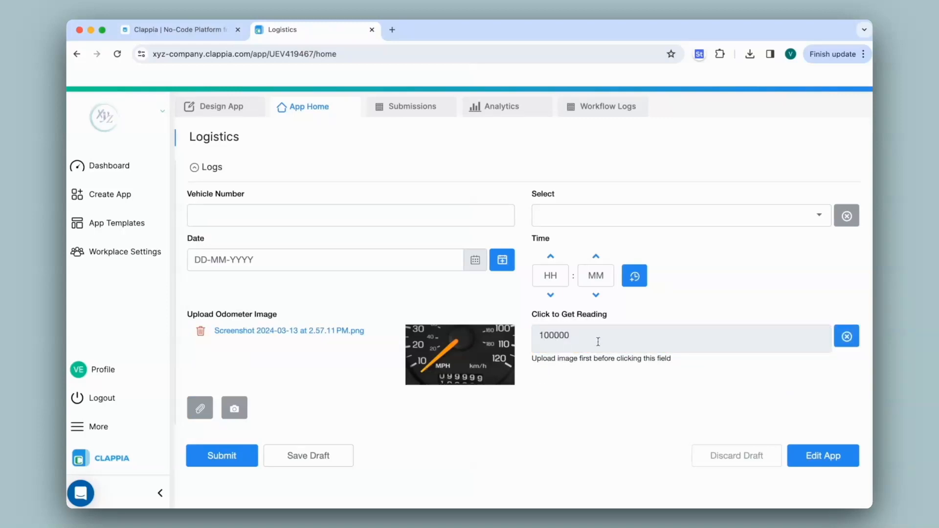
Enter vehicle number VN-KA-0012, select Incoming, fill in the current date and time, and submit the form
{"action": "left_click", "coordinate": [234, 216]}
{"action": "type", "text": "VN-KA-0012"}
{"action": "left_click", "coordinate": [590, 215]}
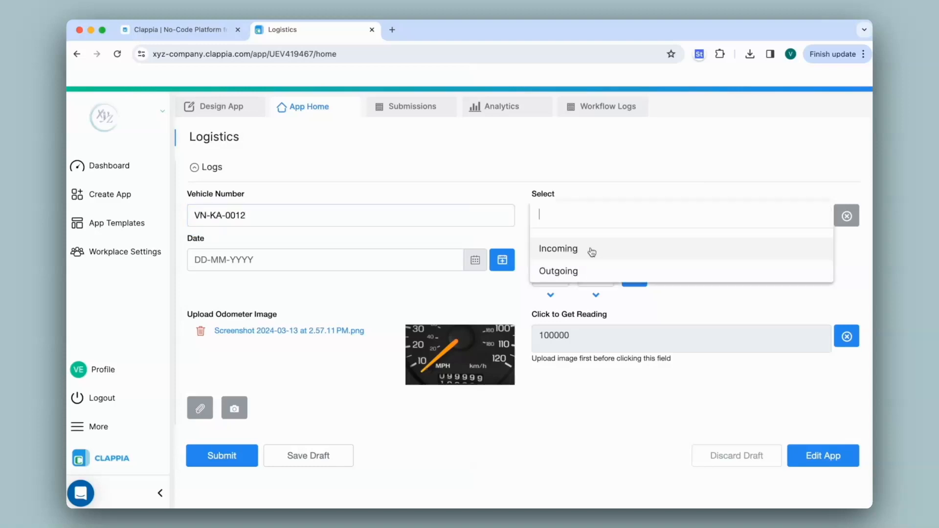
{"action": "left_click", "coordinate": [592, 251]}
{"action": "left_click", "coordinate": [634, 278]}
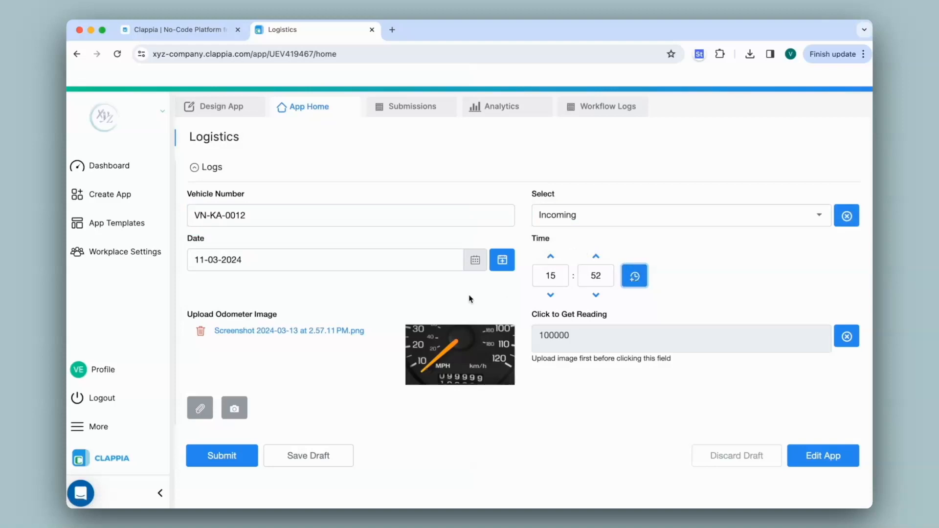
{"action": "left_click", "coordinate": [244, 456]}
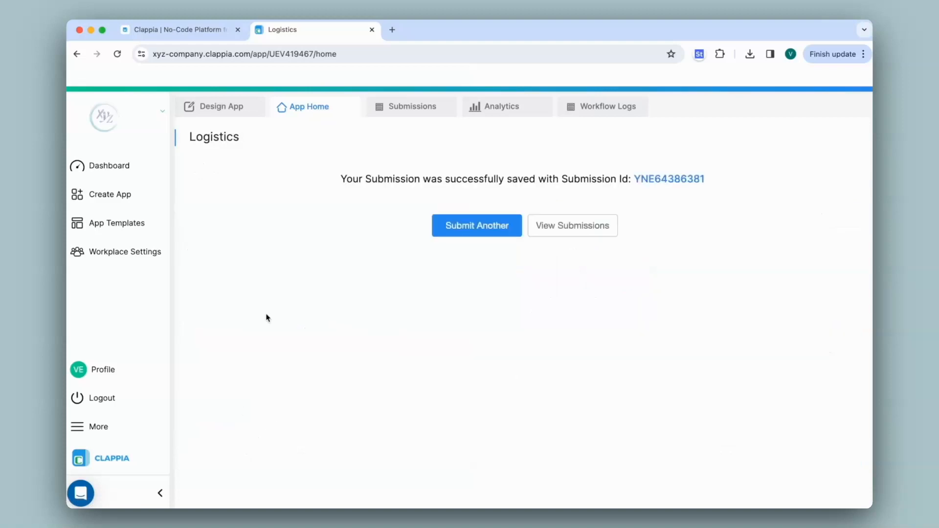
Review the VN-KA-0012 entry in the app's submissions, including its odometer image and AI reading, and close its details
{"action": "left_click", "coordinate": [405, 106]}
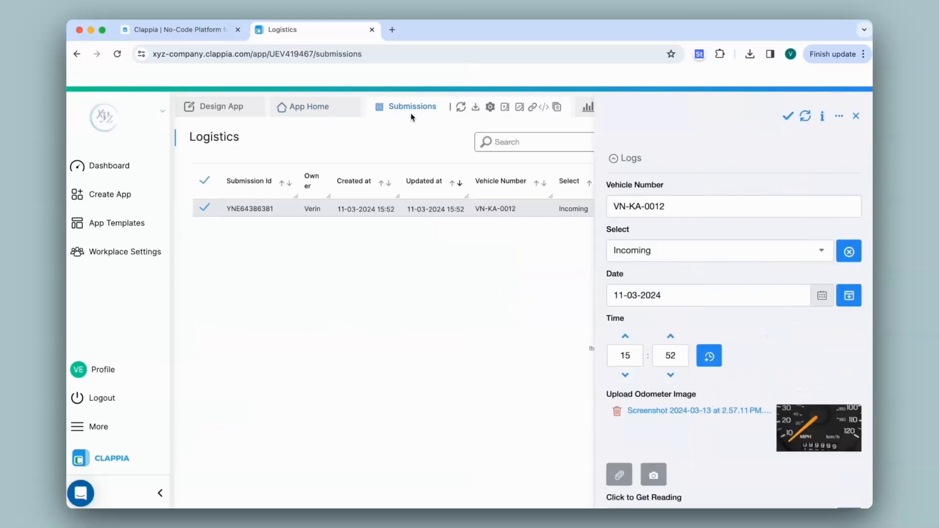
{"action": "scroll", "coordinate": [727, 150], "scroll_direction": "down", "scroll_amount": 3}
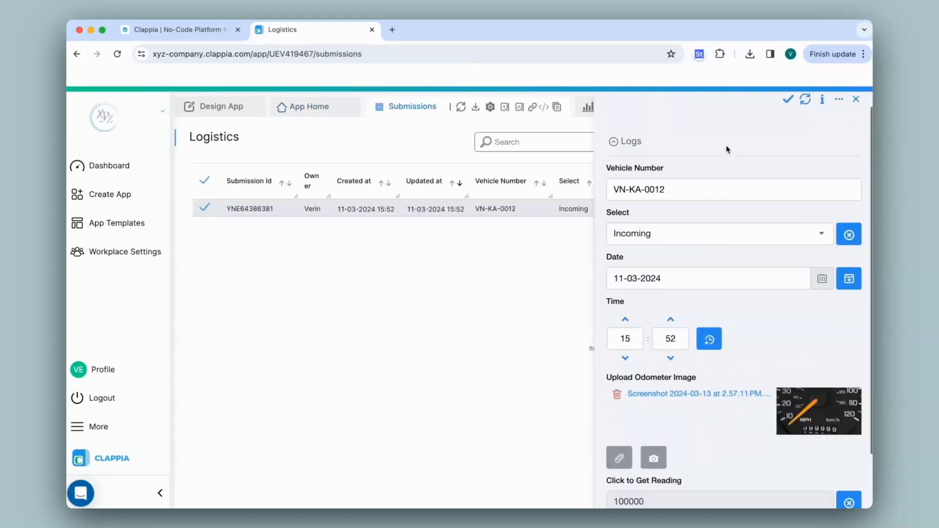
{"action": "scroll", "coordinate": [726, 150], "scroll_direction": "up", "scroll_amount": 3}
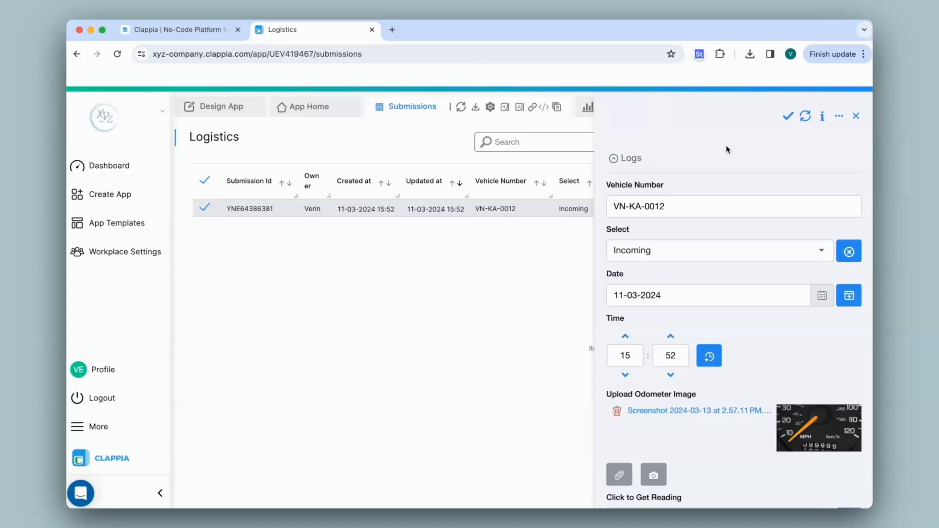
{"action": "left_click", "coordinate": [856, 117]}
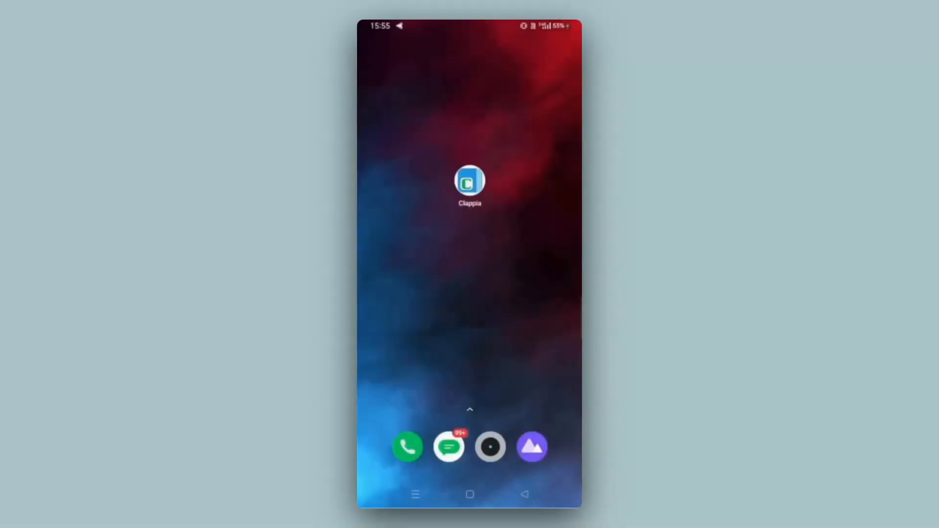
Switch to the Clappia mobile app, open the Logistics app and look through its form
{"action": "left_click", "coordinate": [470, 185]}
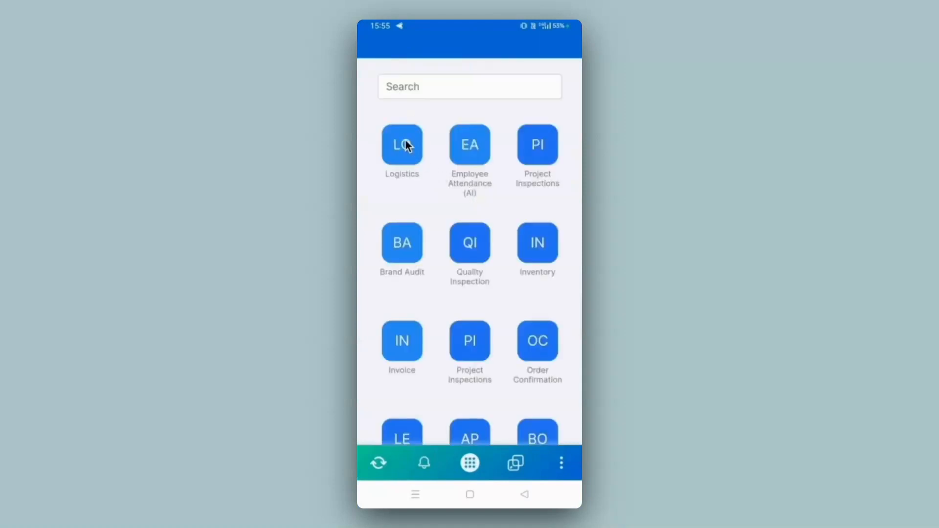
{"action": "left_click", "coordinate": [405, 142]}
{"action": "scroll", "coordinate": [469, 267], "scroll_direction": "down", "scroll_amount": 5}
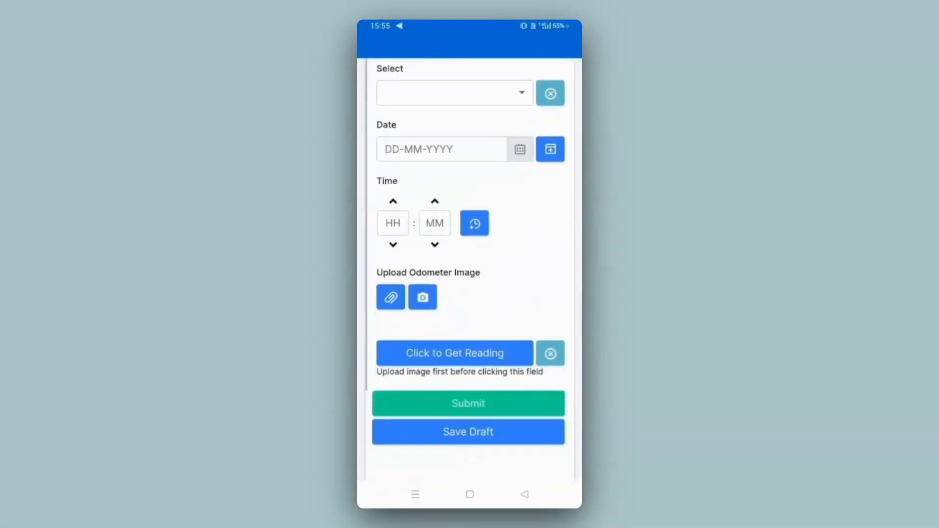
{"action": "scroll", "coordinate": [469, 266], "scroll_direction": "up", "scroll_amount": 4}
{"action": "scroll", "coordinate": [470, 252], "scroll_direction": "up", "scroll_amount": 1}
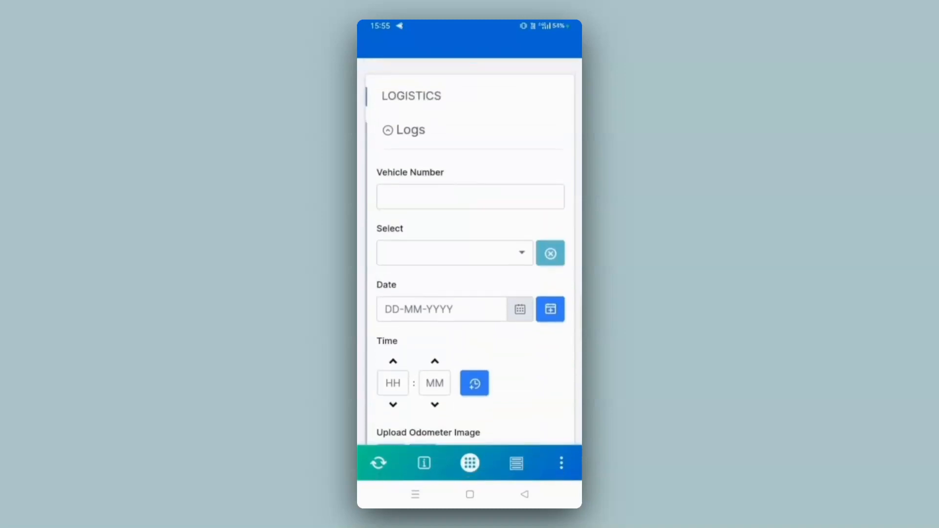
Enter vehicle number VN-KA-0034, select Outgoing, and fill in the current date and time on the mobile form
{"action": "left_click", "coordinate": [470, 196]}
{"action": "type", "text": "VN-K"}
{"action": "type", "text": "A-0034"}
{"action": "left_click", "coordinate": [454, 252]}
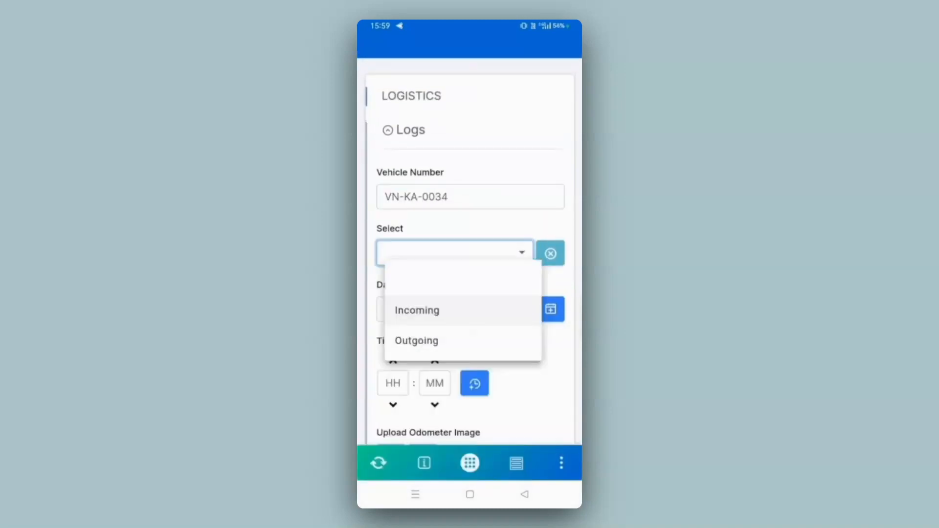
{"action": "left_click", "coordinate": [417, 337]}
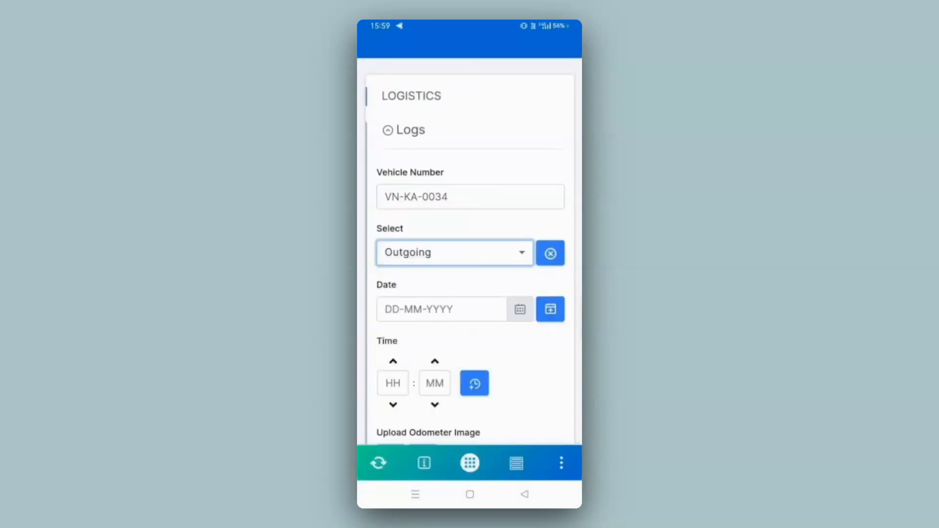
{"action": "left_click", "coordinate": [550, 309]}
{"action": "left_click", "coordinate": [474, 384]}
Attach an odometer screenshot to the mobile form and get its AI reading
{"action": "scroll", "coordinate": [546, 238], "scroll_direction": "down", "scroll_amount": 4}
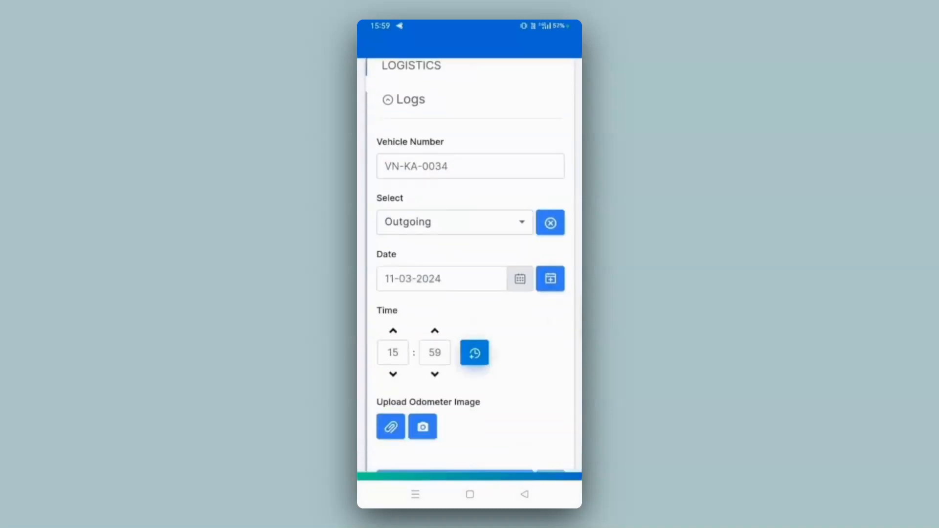
{"action": "left_click", "coordinate": [393, 266]}
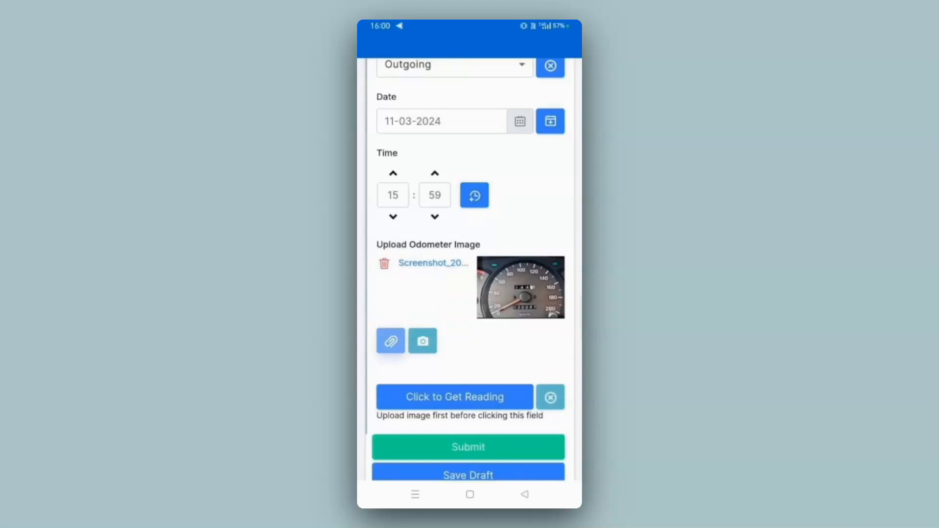
{"action": "left_click", "coordinate": [456, 398]}
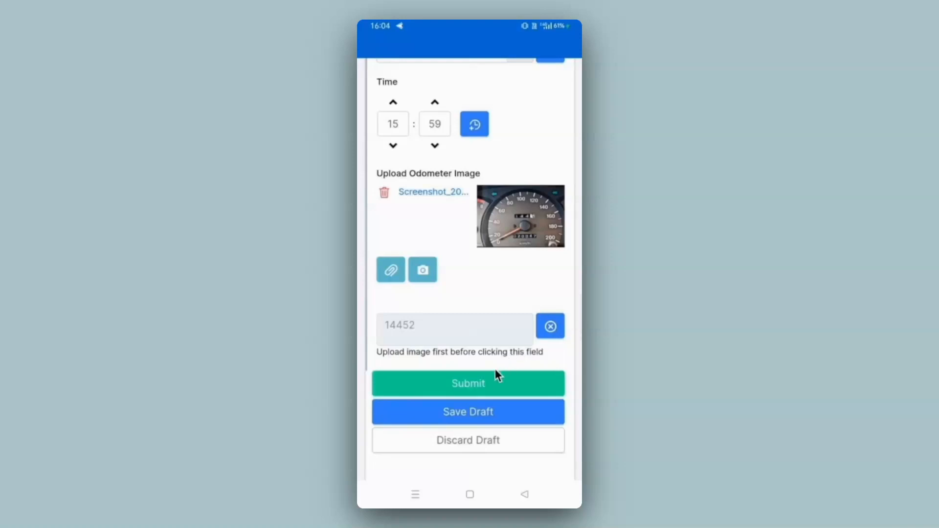
Submit the mobile form and open the VN-KA-0034 entry from the submissions list
{"action": "left_click", "coordinate": [487, 384]}
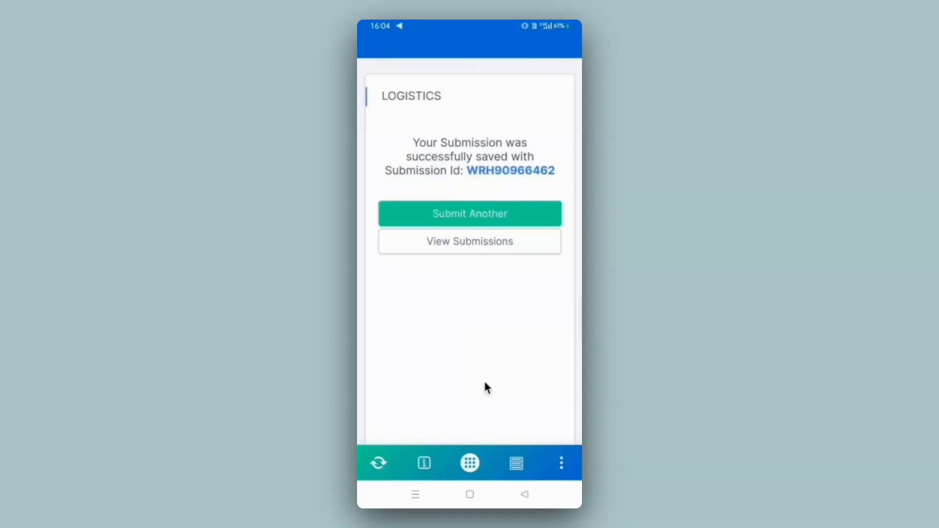
{"action": "left_click", "coordinate": [487, 250]}
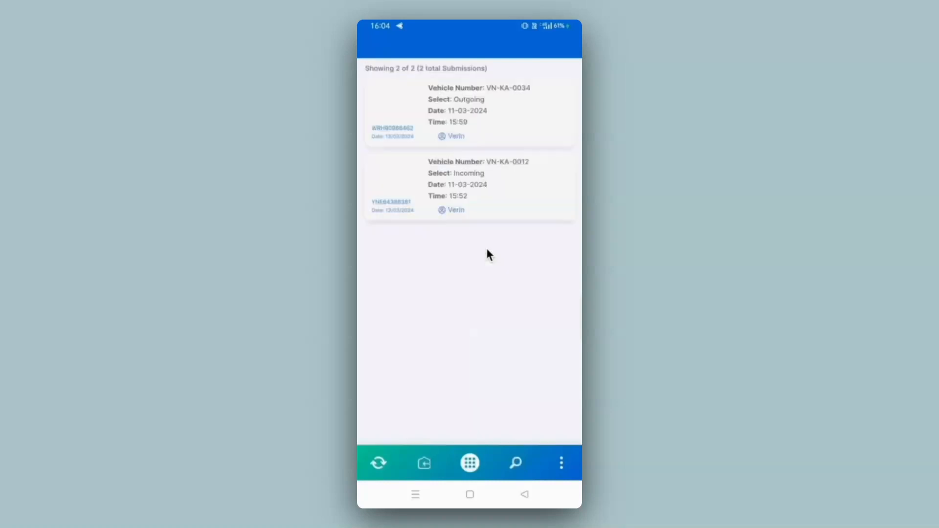
{"action": "left_click", "coordinate": [504, 133]}
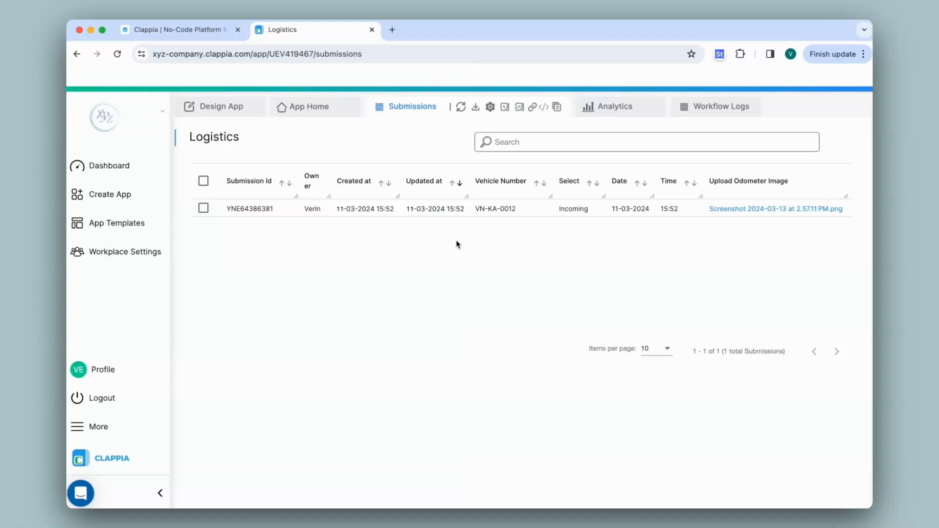
Switch back to Clappia in the browser and open the Logistics app's design
{"action": "left_click", "coordinate": [222, 108]}
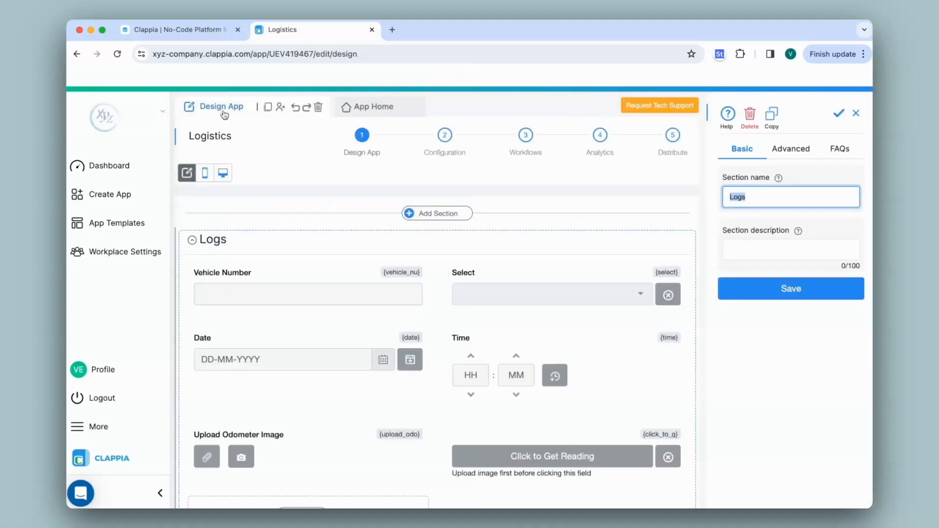